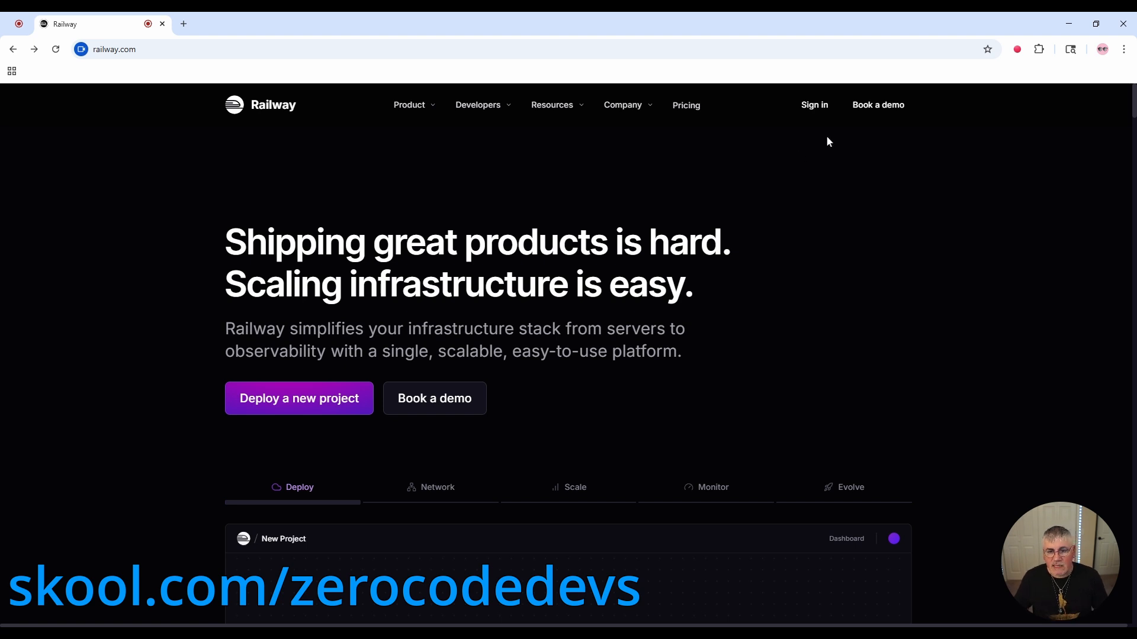
Sign in to Railway with the existing Google account and continue through to the dashboard
{"action": "left_click", "coordinate": [821, 107]}
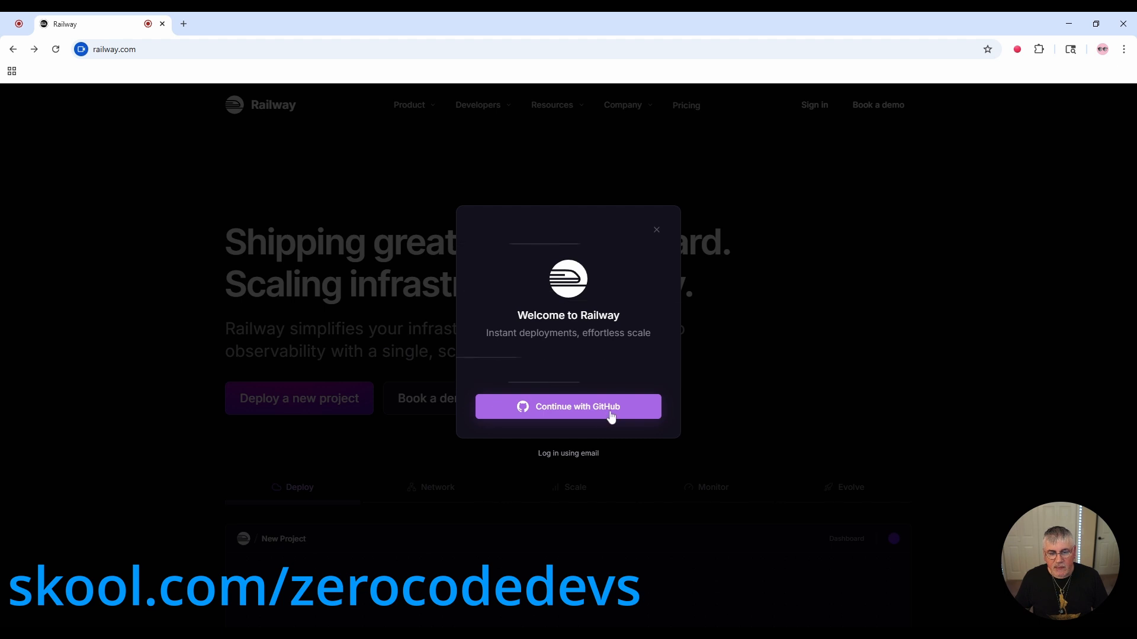
{"action": "left_click", "coordinate": [583, 455]}
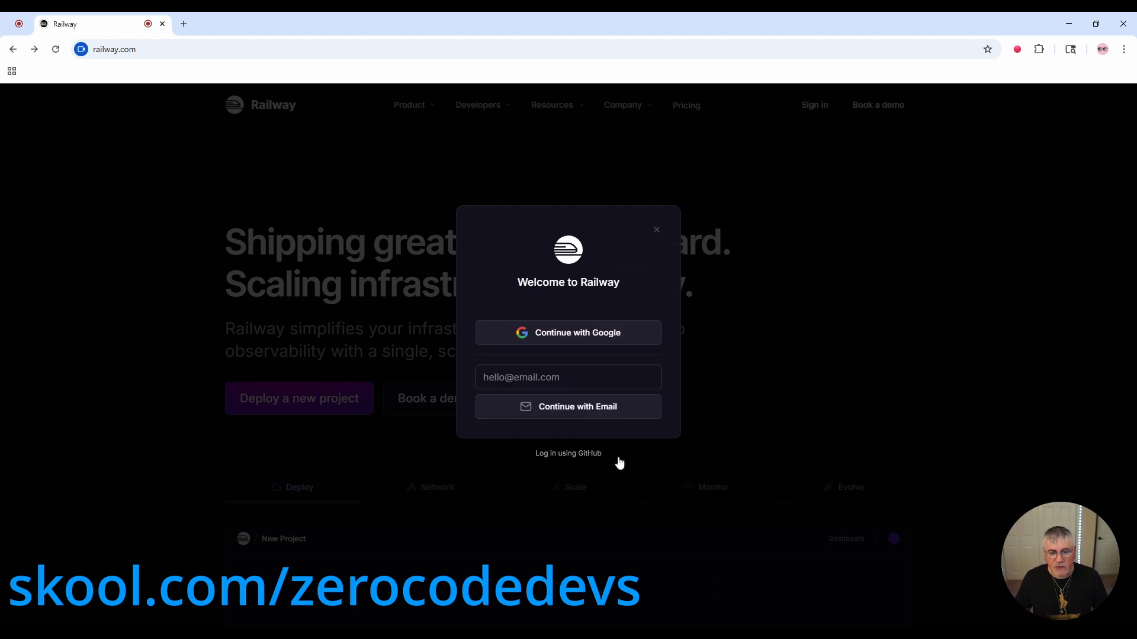
{"action": "left_click", "coordinate": [584, 332]}
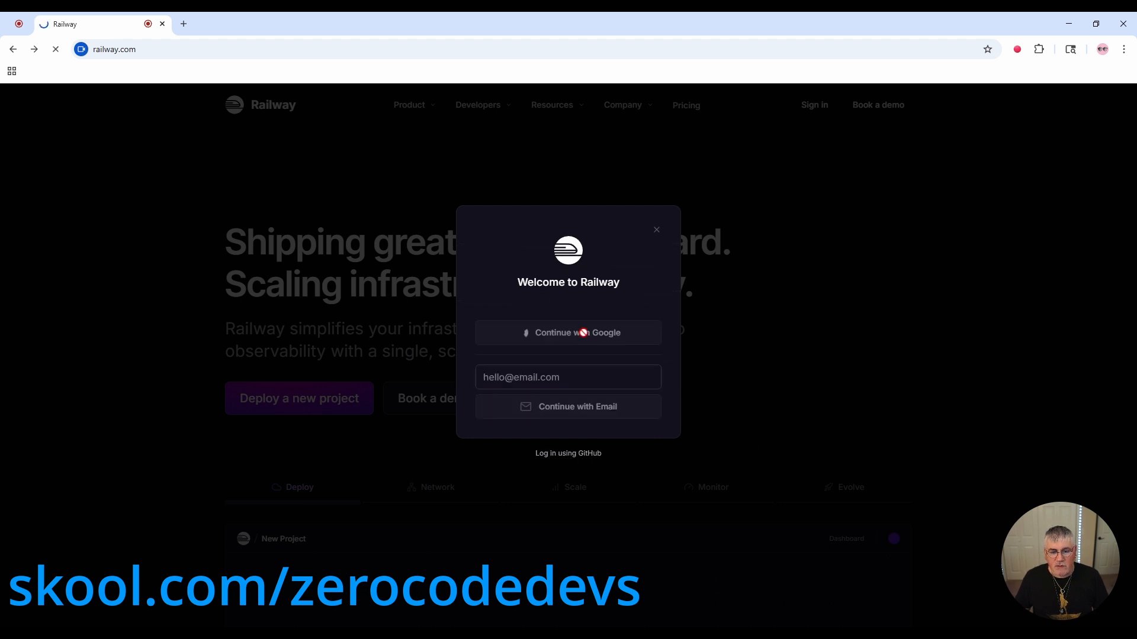
{"action": "left_click", "coordinate": [641, 316]}
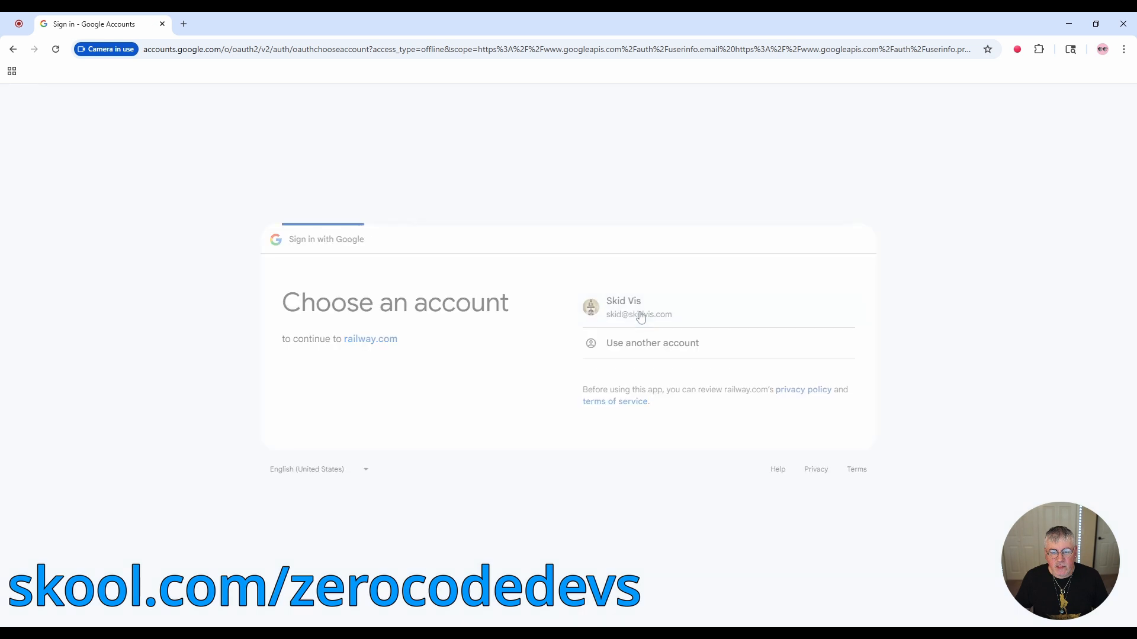
{"action": "left_click", "coordinate": [807, 423]}
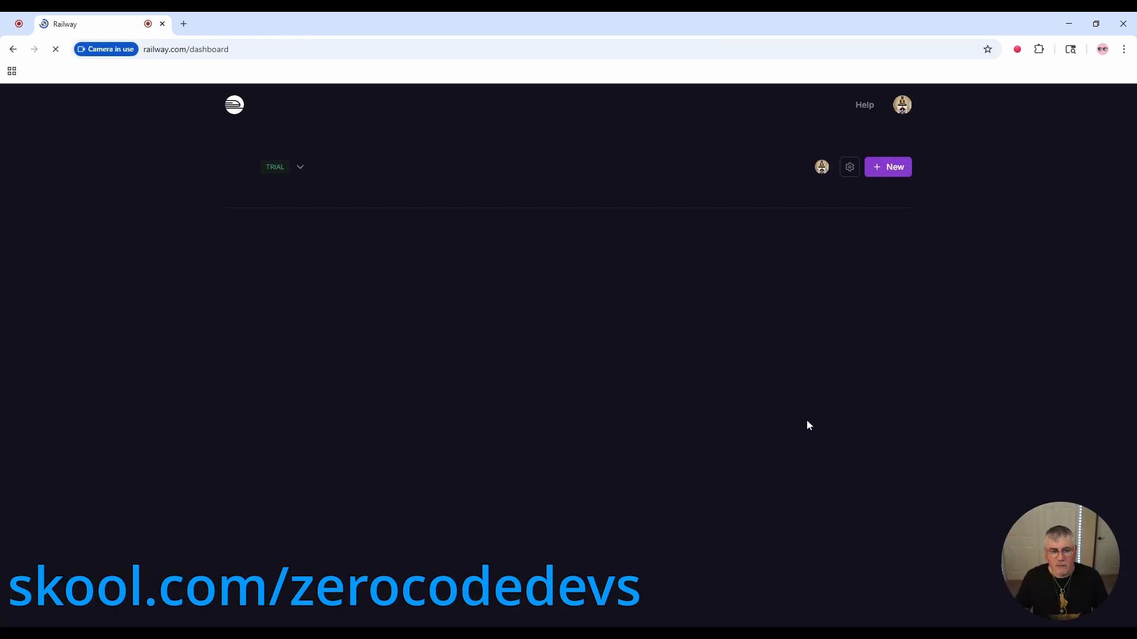
Review the active plan and its included features in the workspace's Plans settings
{"action": "left_click", "coordinate": [902, 107]}
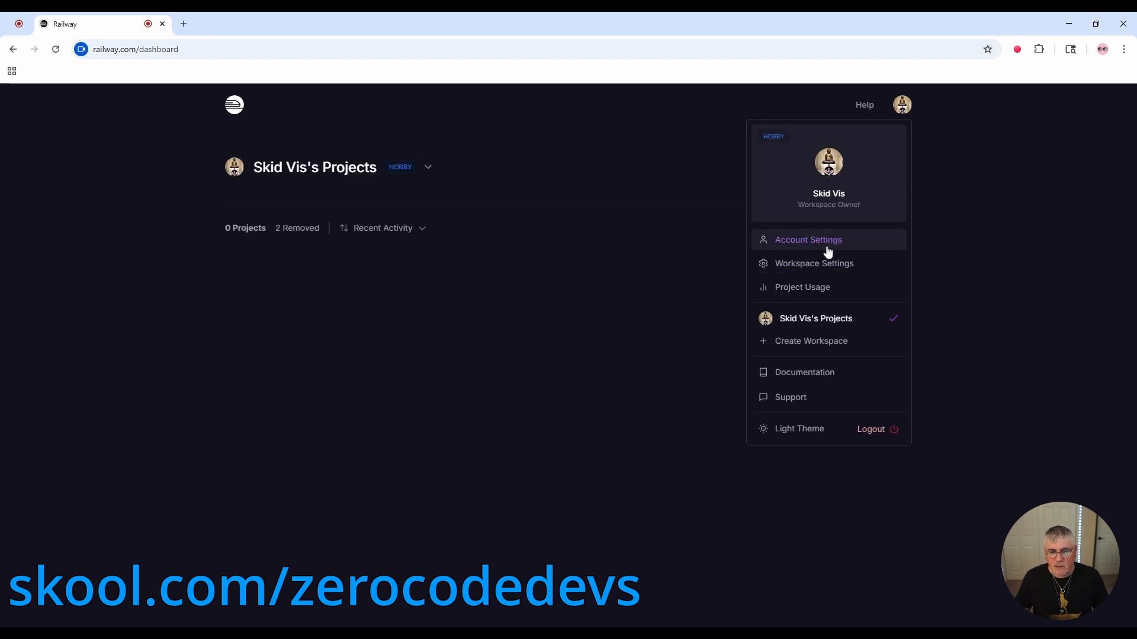
{"action": "left_click", "coordinate": [842, 245]}
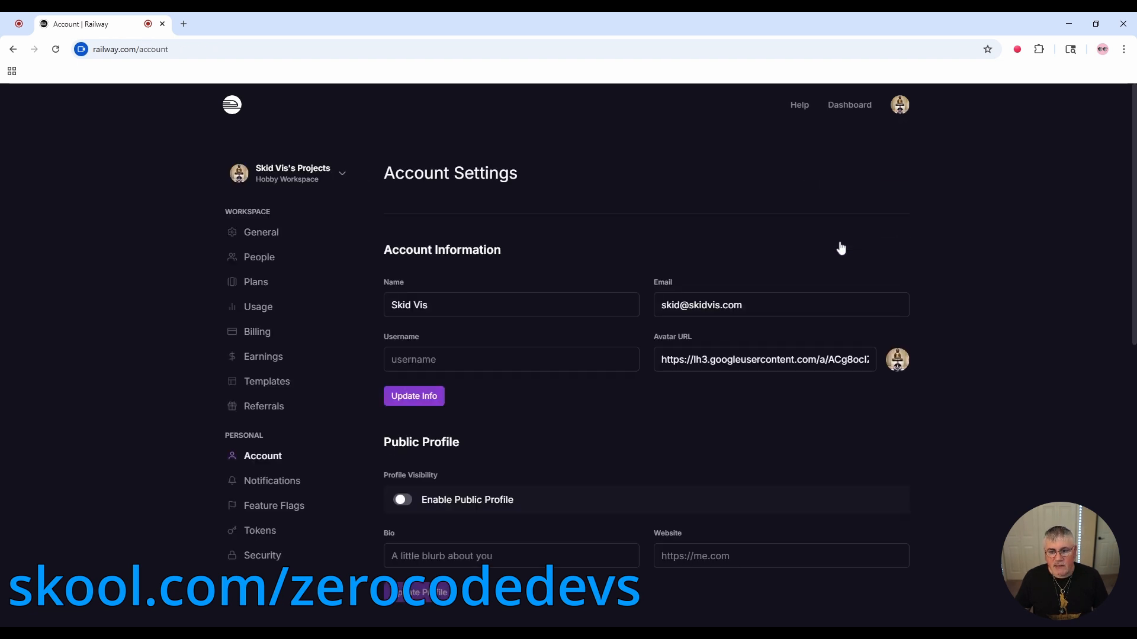
{"action": "left_click", "coordinate": [261, 285]}
{"action": "scroll", "coordinate": [469, 396], "scroll_direction": "down", "scroll_amount": 1}
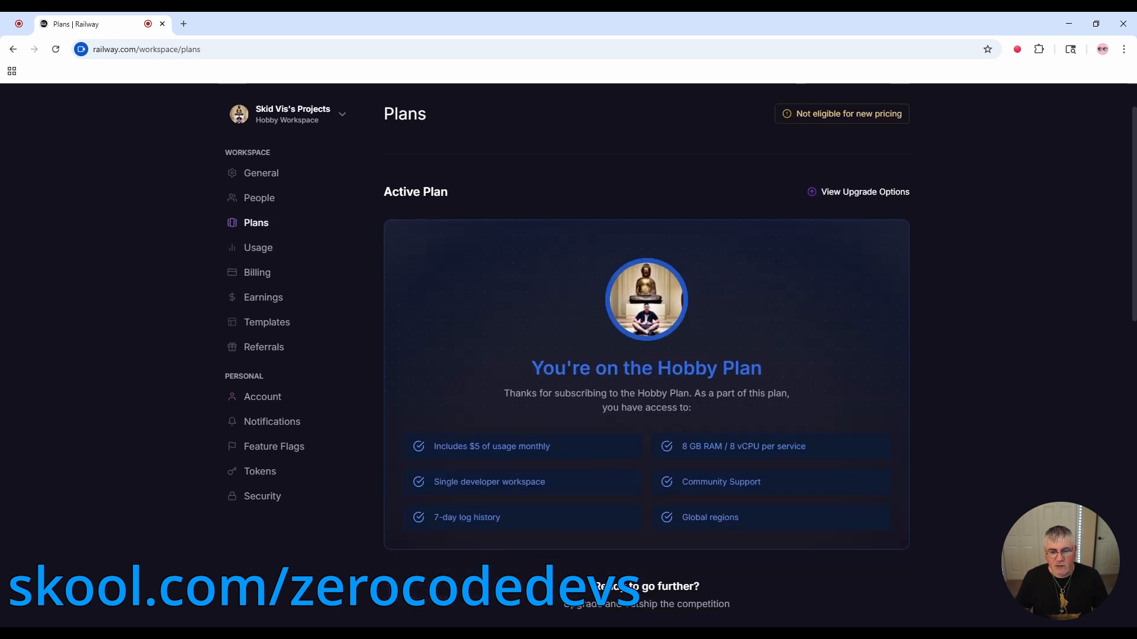
{"action": "left_click_drag", "start_coordinate": [762, 368], "coordinate": [542, 368]}
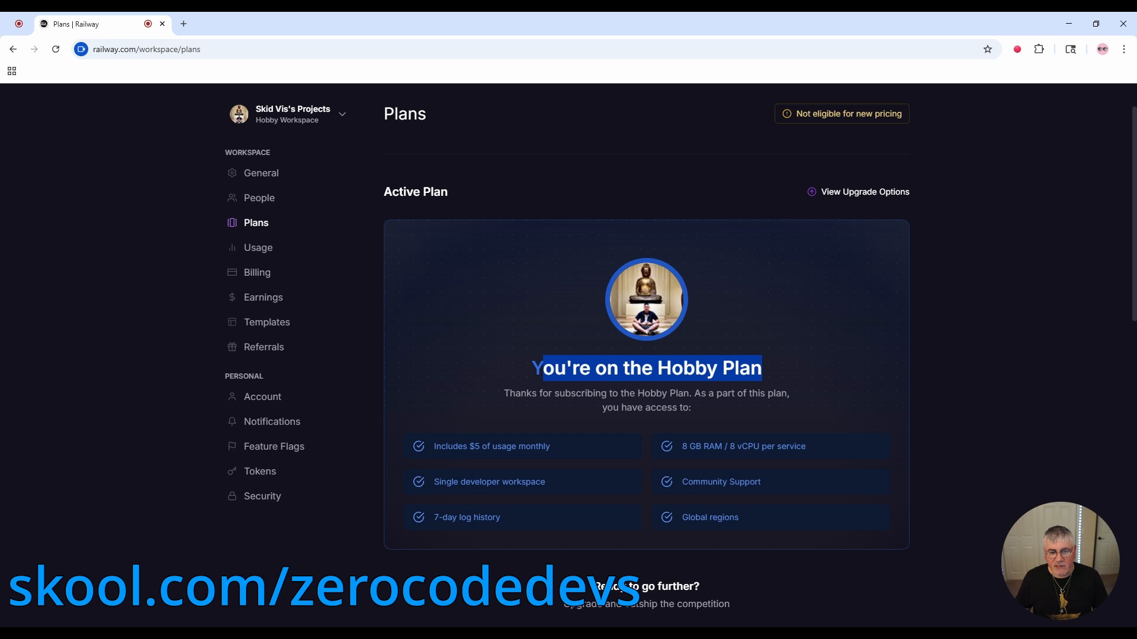
{"action": "left_click", "coordinate": [541, 369]}
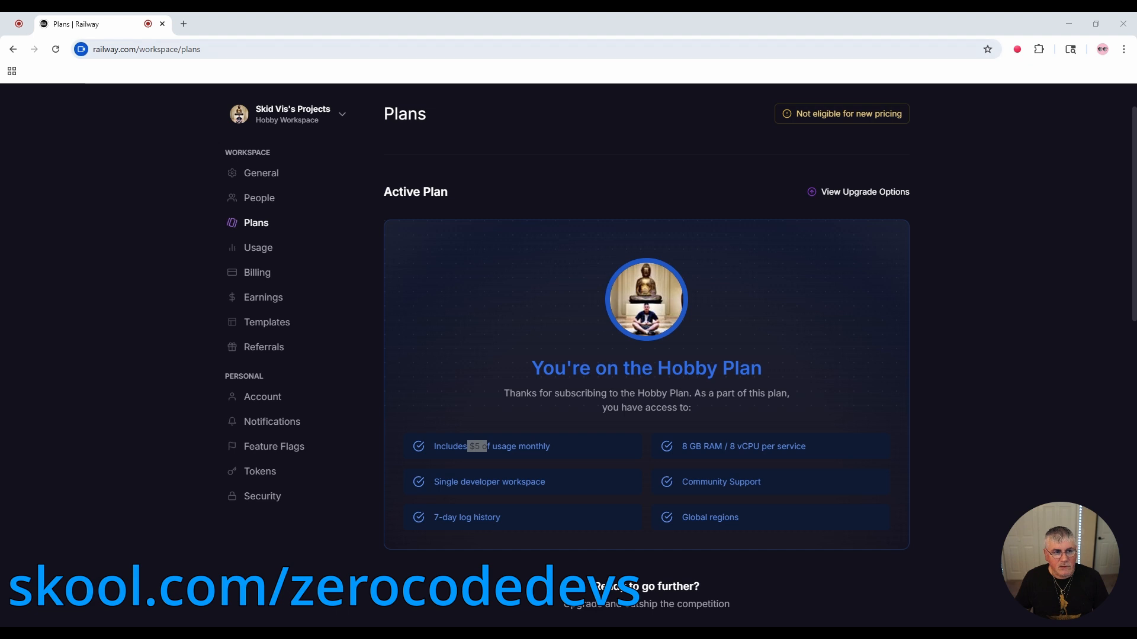
Open the n8n template page at railway.com/deploy/0vH6fh and deploy its Postgres and n8n-railway services without extra configuration
{"action": "left_click", "coordinate": [221, 53]}
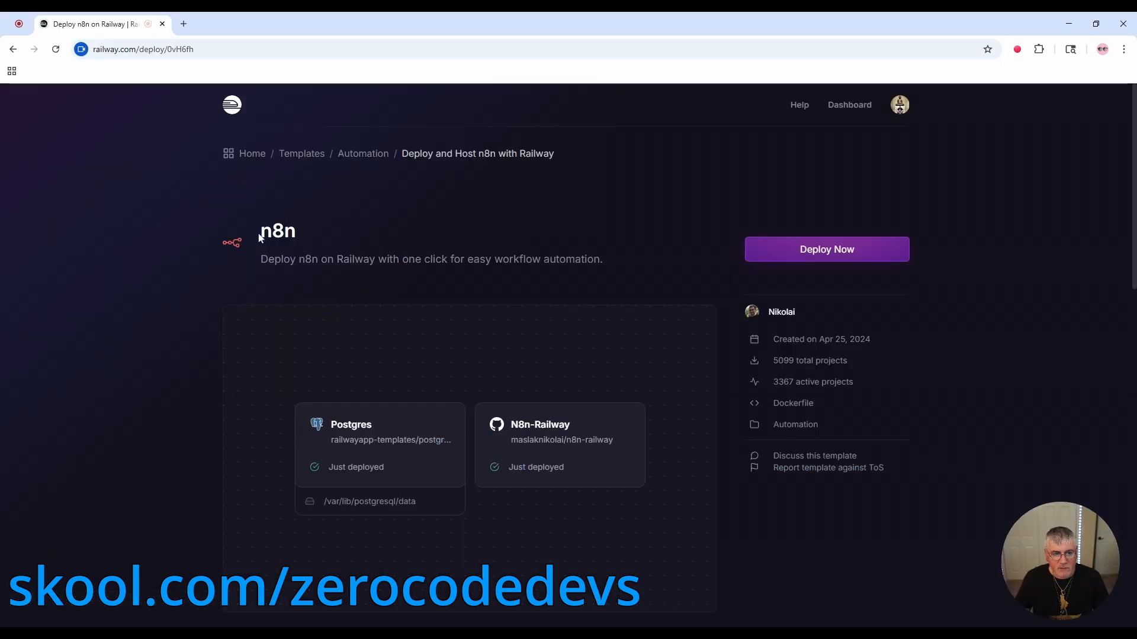
{"action": "left_click_drag", "start_coordinate": [259, 237], "coordinate": [301, 233]}
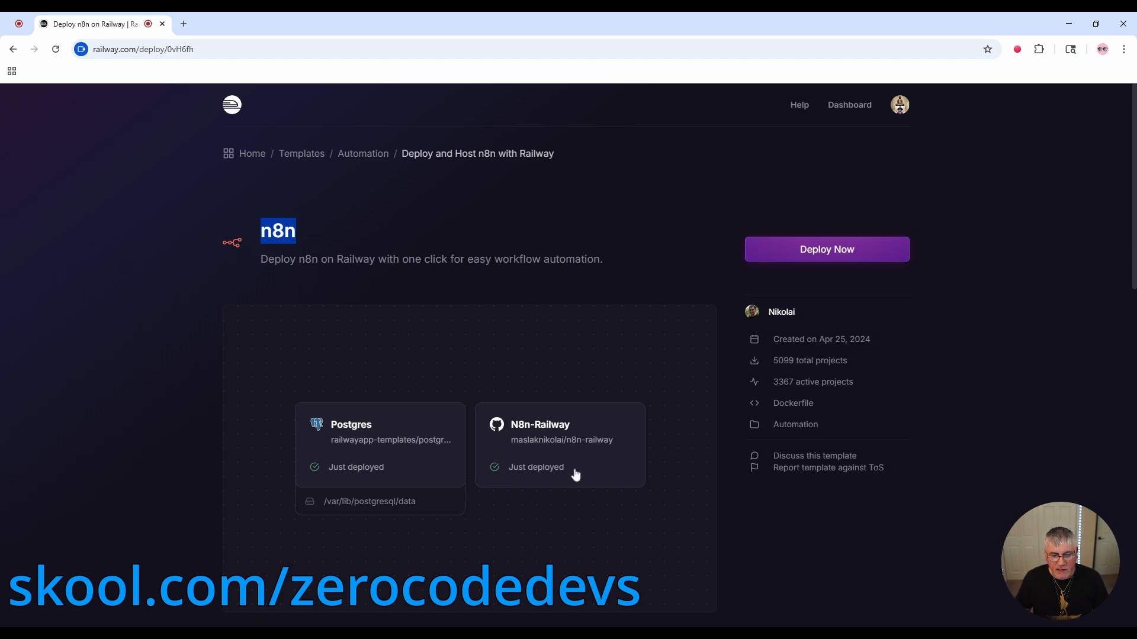
{"action": "left_click", "coordinate": [853, 251]}
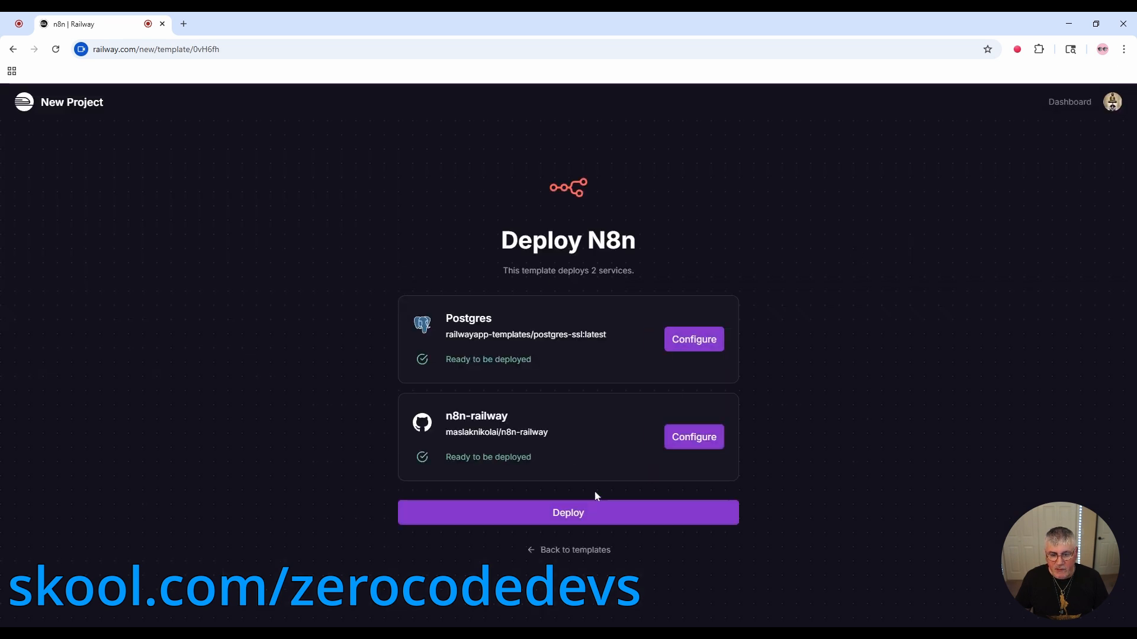
{"action": "left_click", "coordinate": [554, 505]}
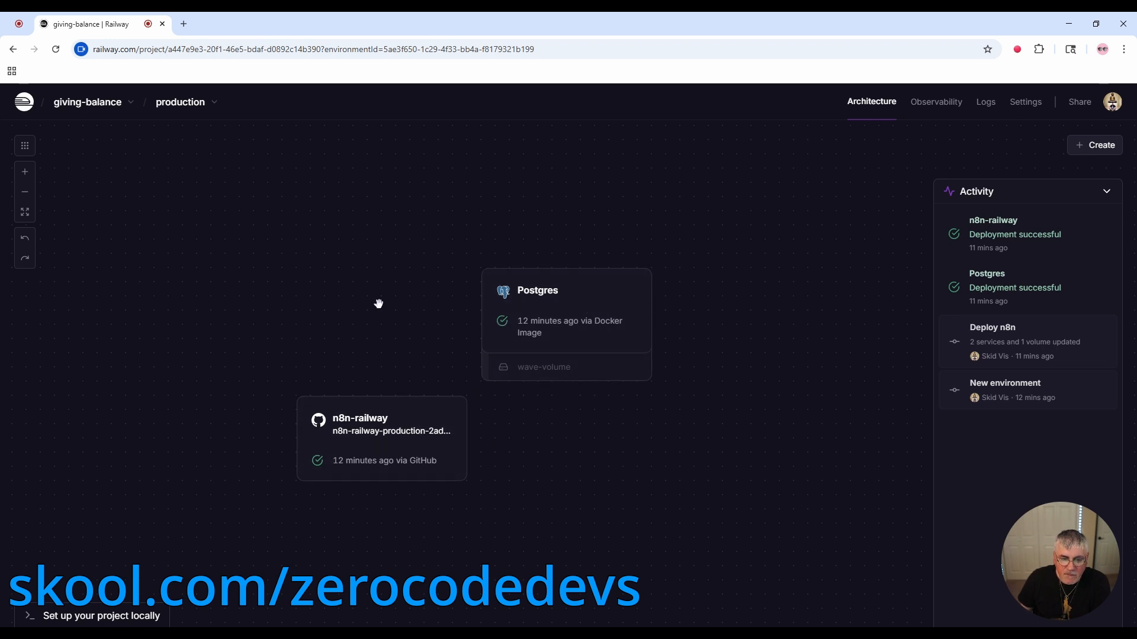
Move the Postgres and n8n-railway cards higher on the project canvas and open the n8n-railway service's public address
{"action": "left_click_drag", "start_coordinate": [530, 302], "coordinate": [560, 281]}
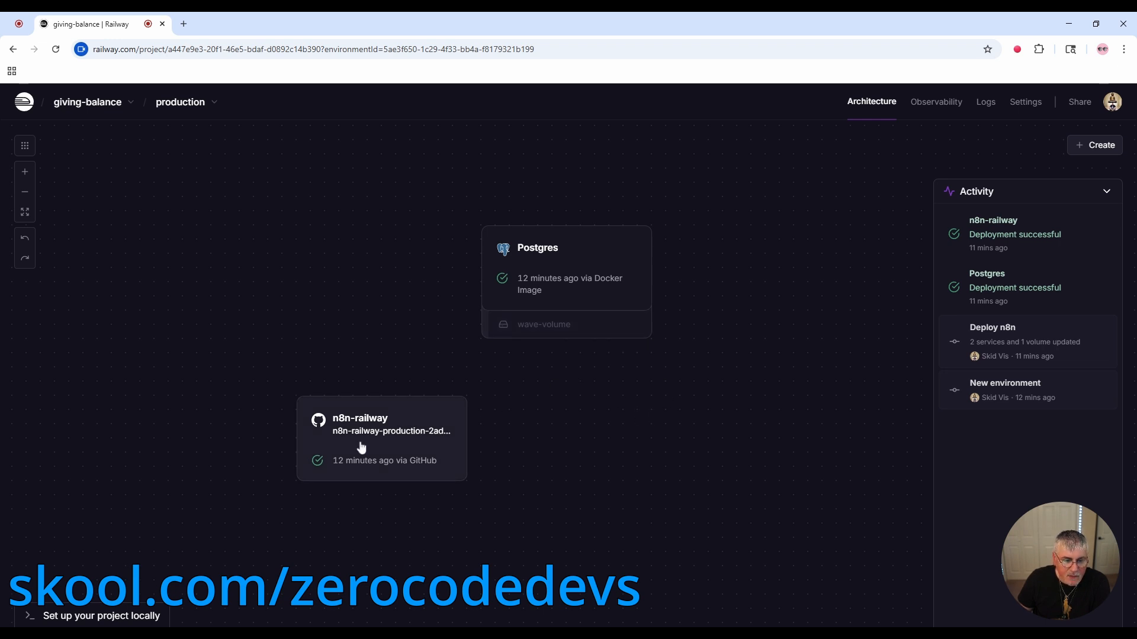
{"action": "left_click_drag", "start_coordinate": [393, 471], "coordinate": [386, 393]}
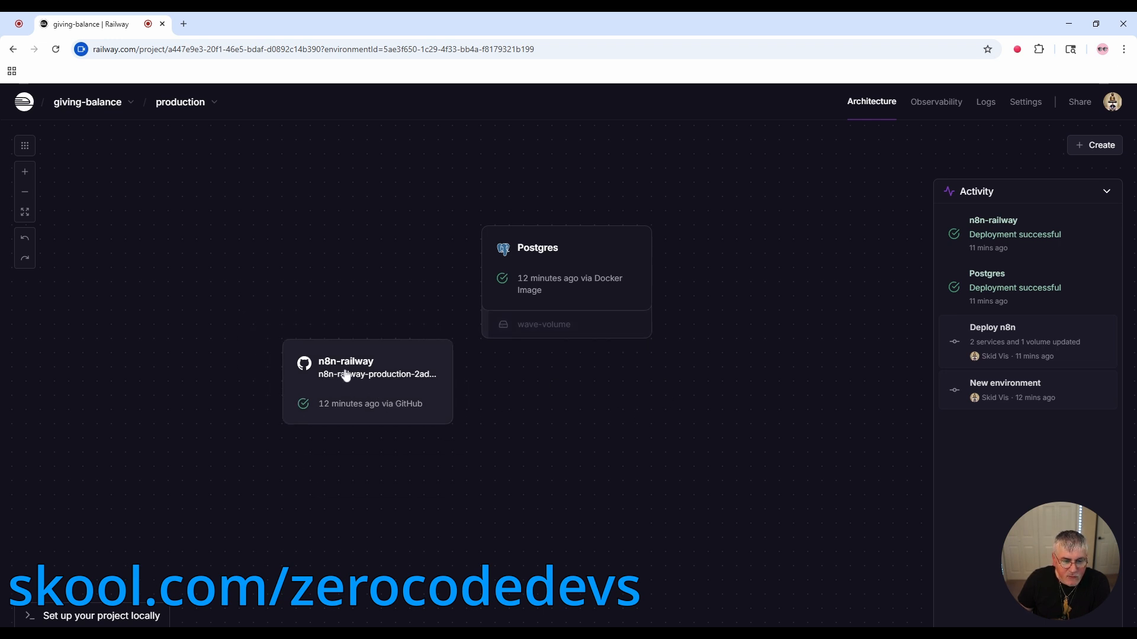
{"action": "left_click", "coordinate": [388, 391]}
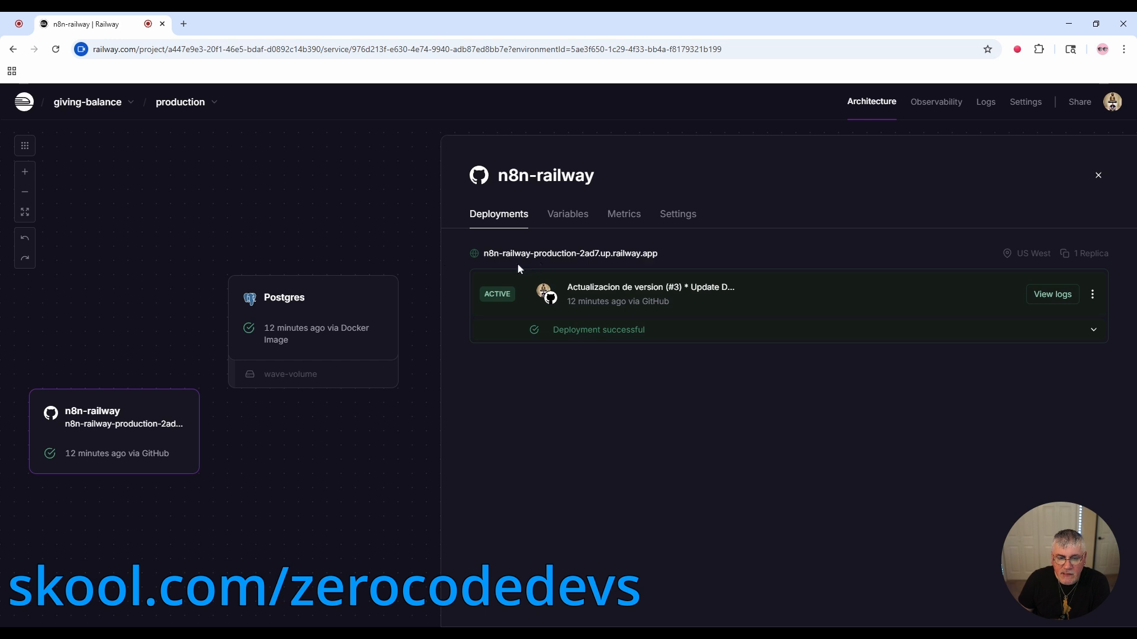
{"action": "left_click", "coordinate": [569, 255]}
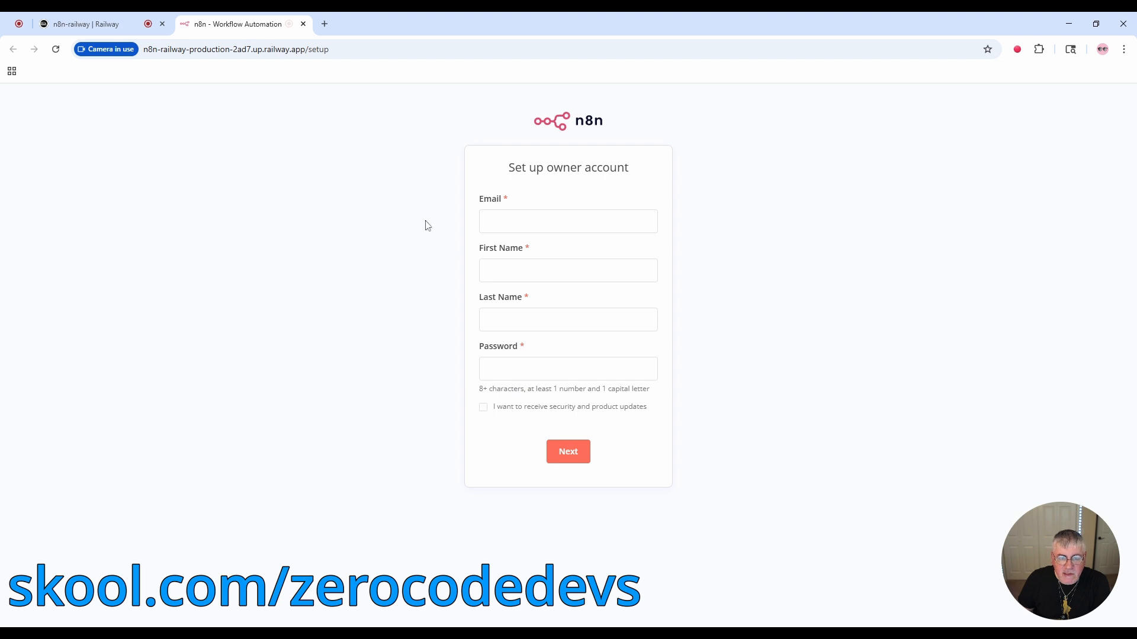
Set up the n8n owner account with the email, first name, last name and password, and skip the customization questions
{"action": "left_click", "coordinate": [521, 221]}
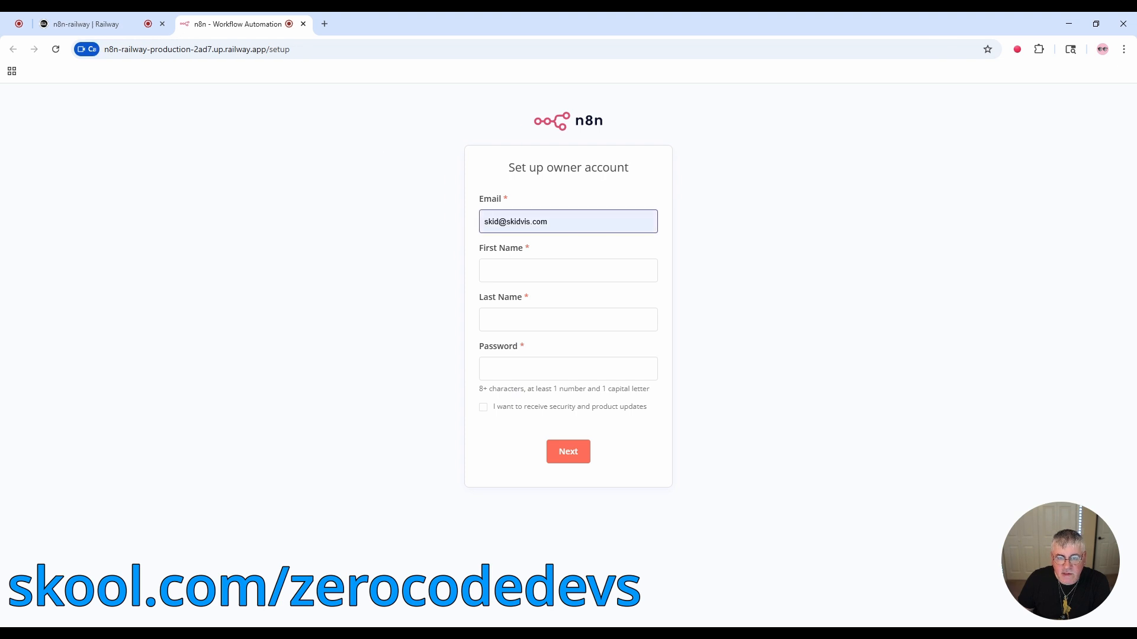
{"action": "left_click", "coordinate": [521, 252]}
{"action": "left_click", "coordinate": [521, 271]}
{"action": "left_click", "coordinate": [521, 301]}
{"action": "left_click", "coordinate": [533, 319]}
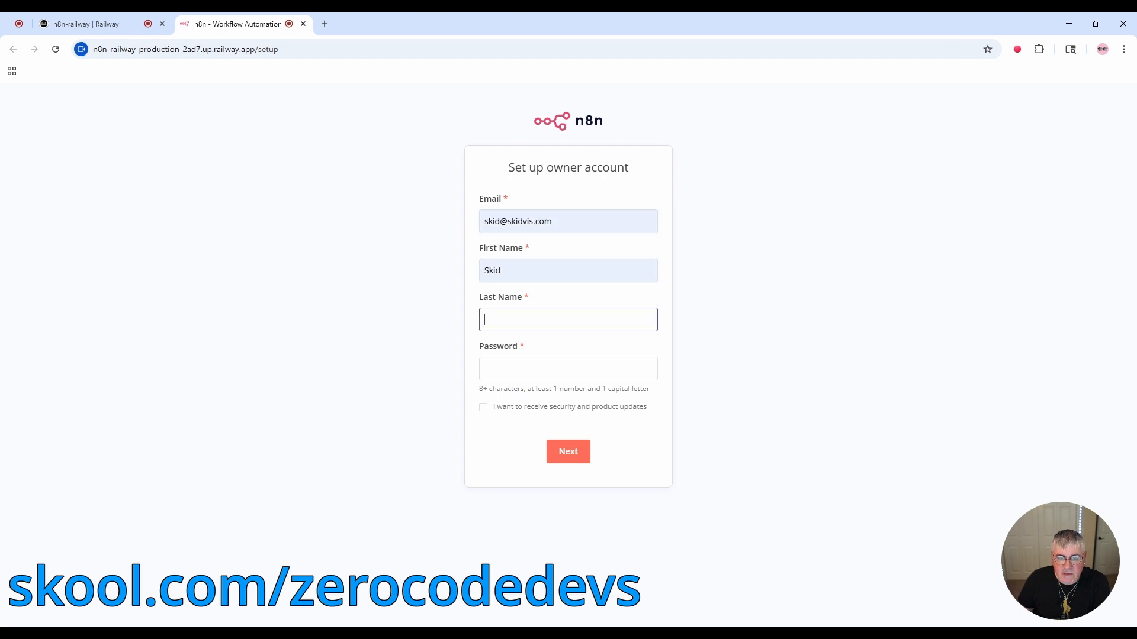
{"action": "left_click", "coordinate": [541, 349]}
{"action": "left_click", "coordinate": [541, 369]}
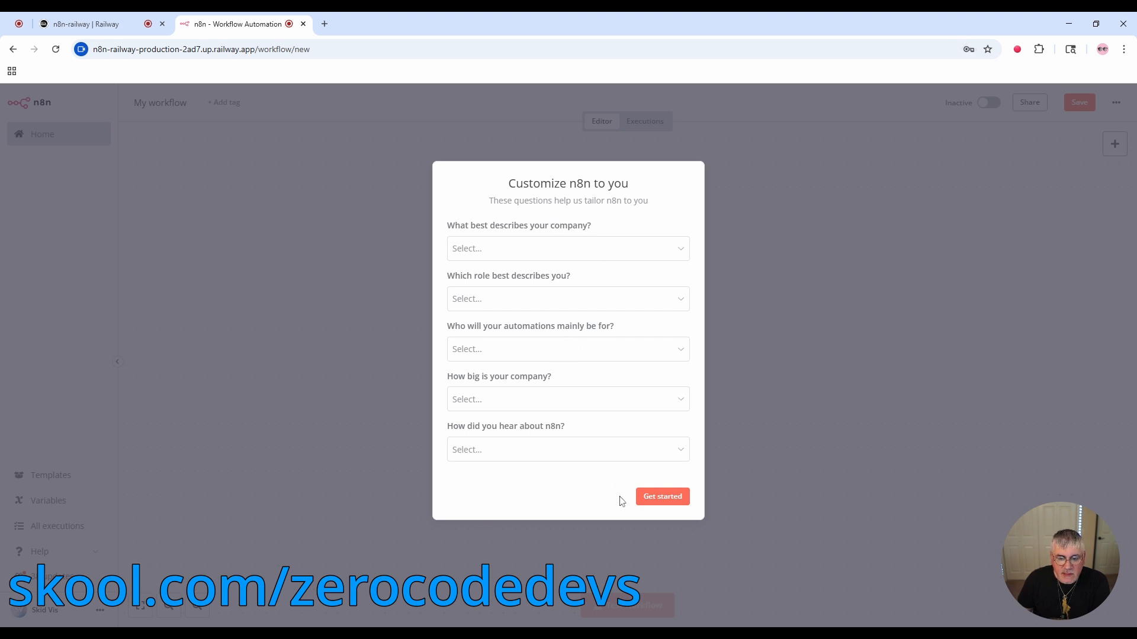
{"action": "left_click", "coordinate": [685, 502]}
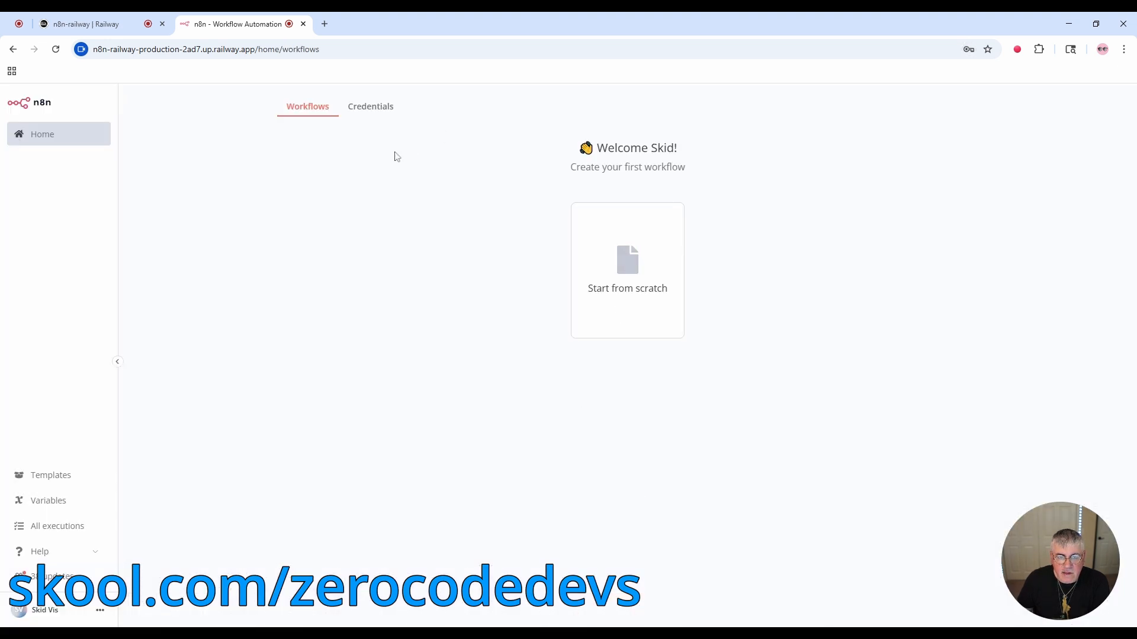
Start a new workflow from scratch with a manual trigger as its first step
{"action": "left_click", "coordinate": [631, 270]}
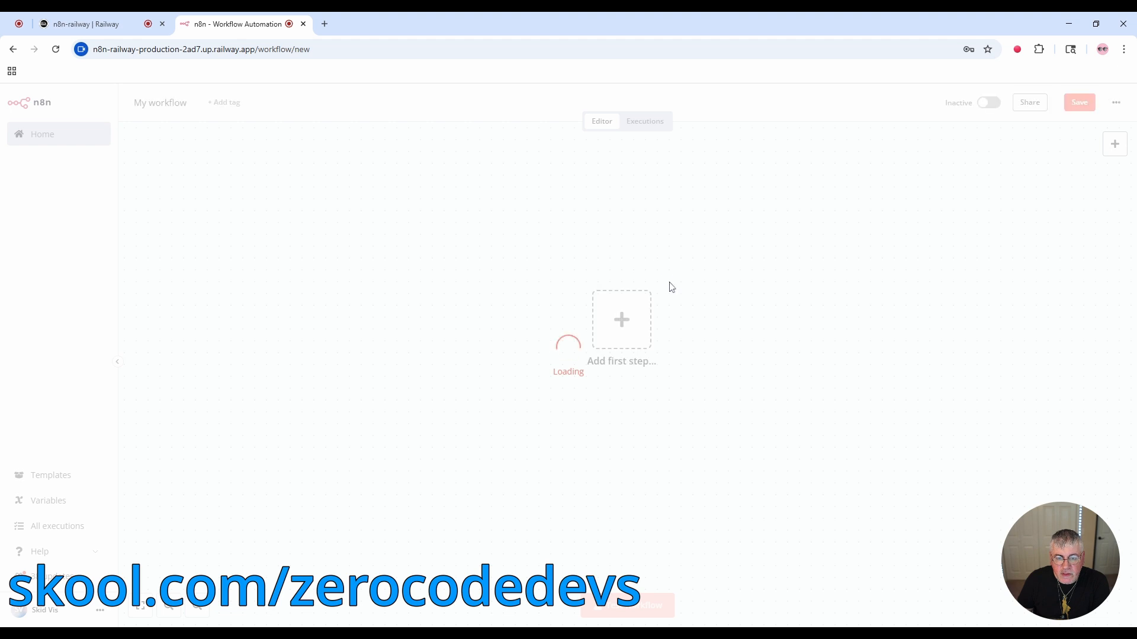
{"action": "left_click", "coordinate": [617, 332]}
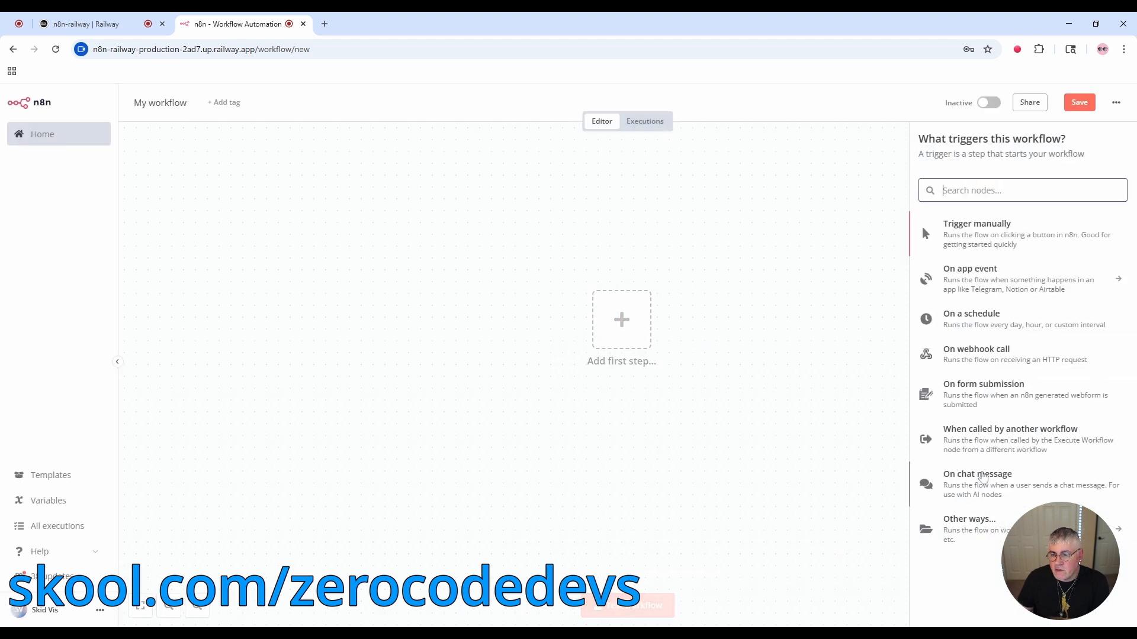
{"action": "left_click", "coordinate": [979, 244]}
Add an Airtable node with the Get many bases action after the manual trigger and save the workflow
{"action": "left_click", "coordinate": [681, 330]}
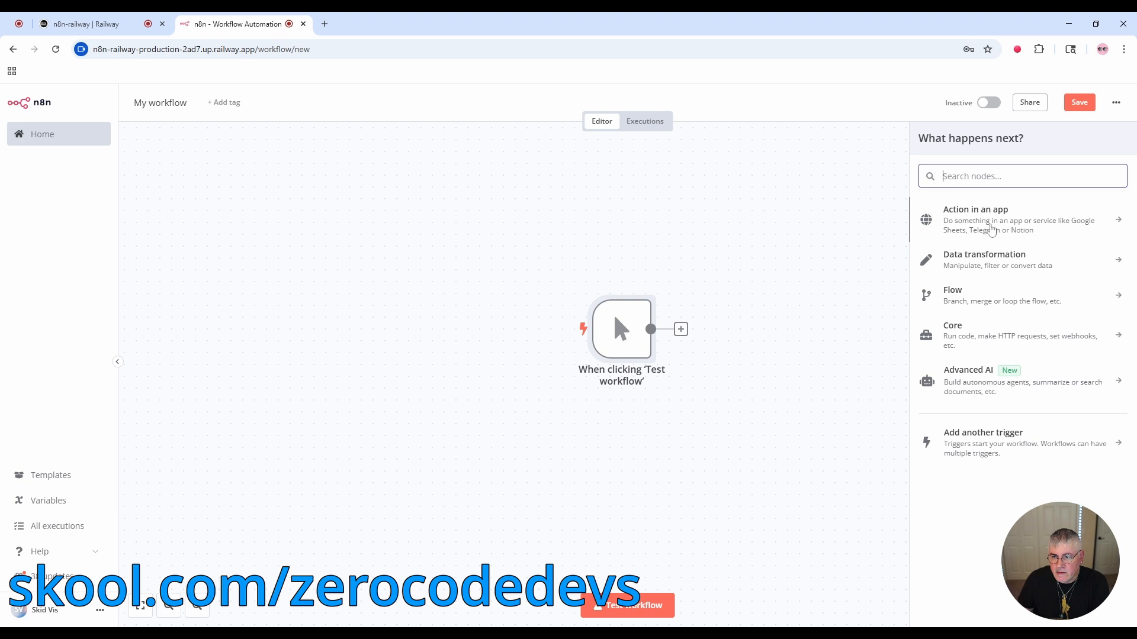
{"action": "left_click", "coordinate": [983, 227]}
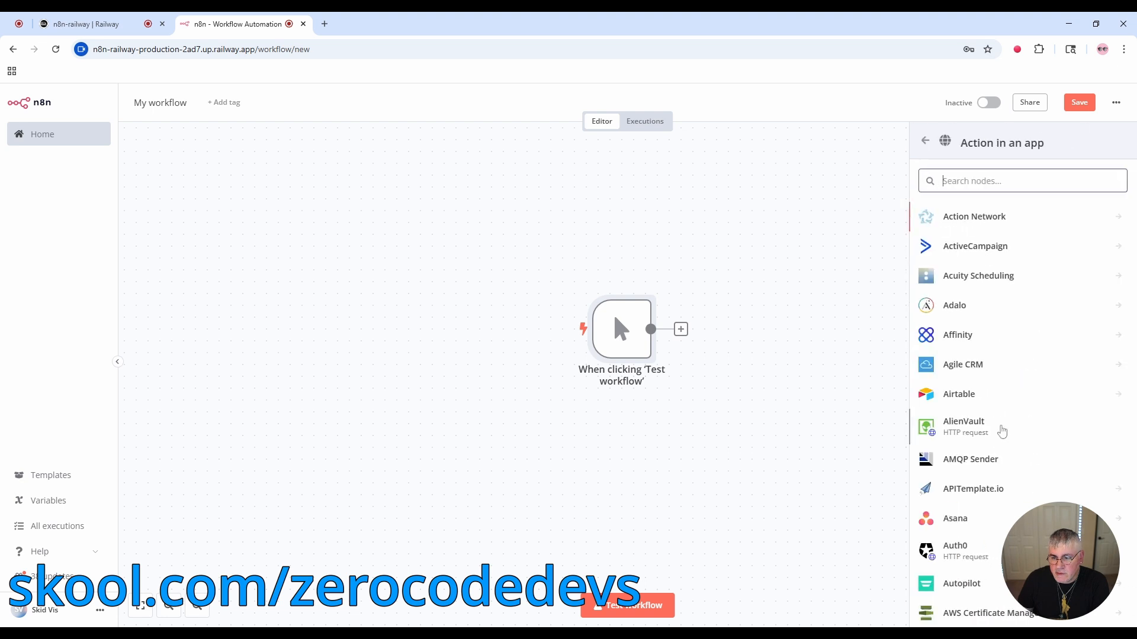
{"action": "scroll", "coordinate": [971, 364], "scroll_direction": "down", "scroll_amount": 3}
{"action": "left_click", "coordinate": [959, 215]}
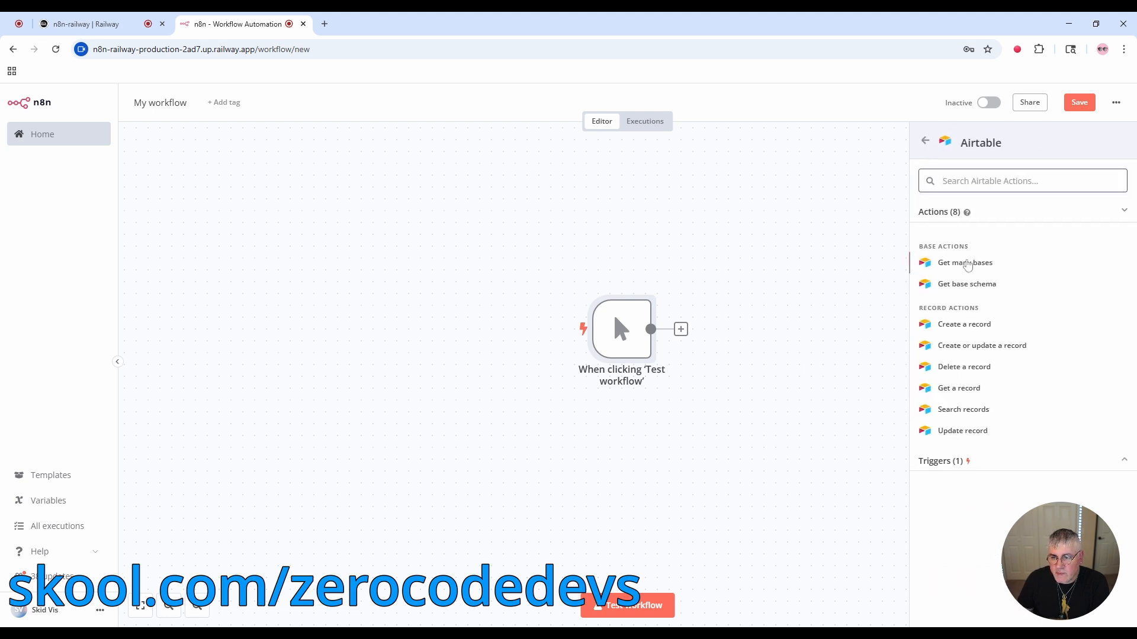
{"action": "left_click", "coordinate": [970, 267]}
{"action": "left_click", "coordinate": [761, 112]}
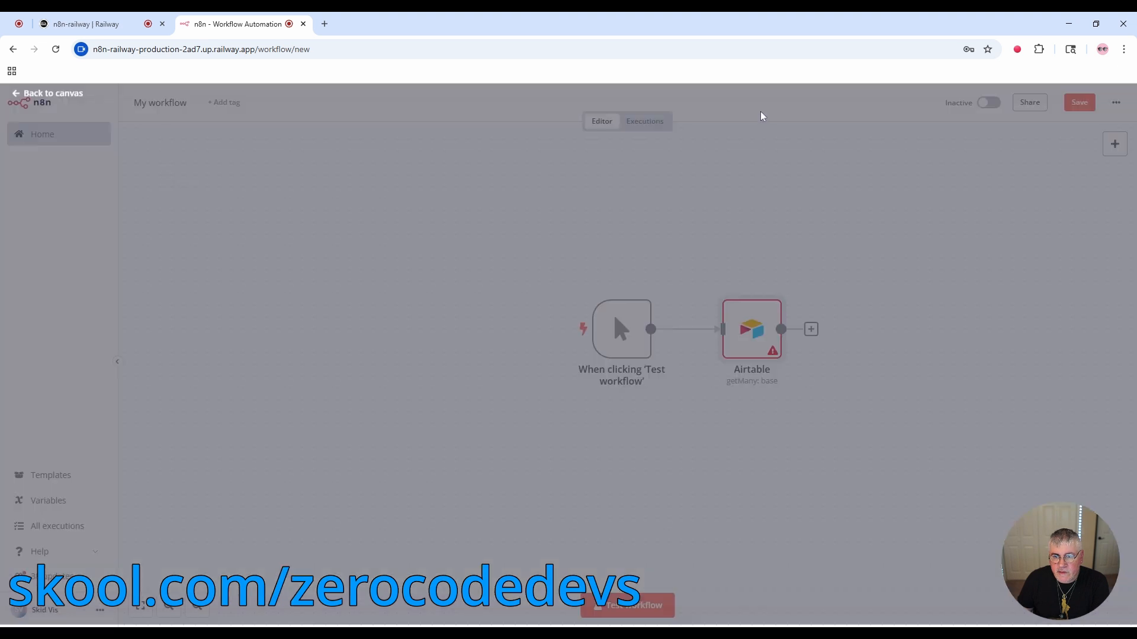
{"action": "left_click", "coordinate": [1076, 108]}
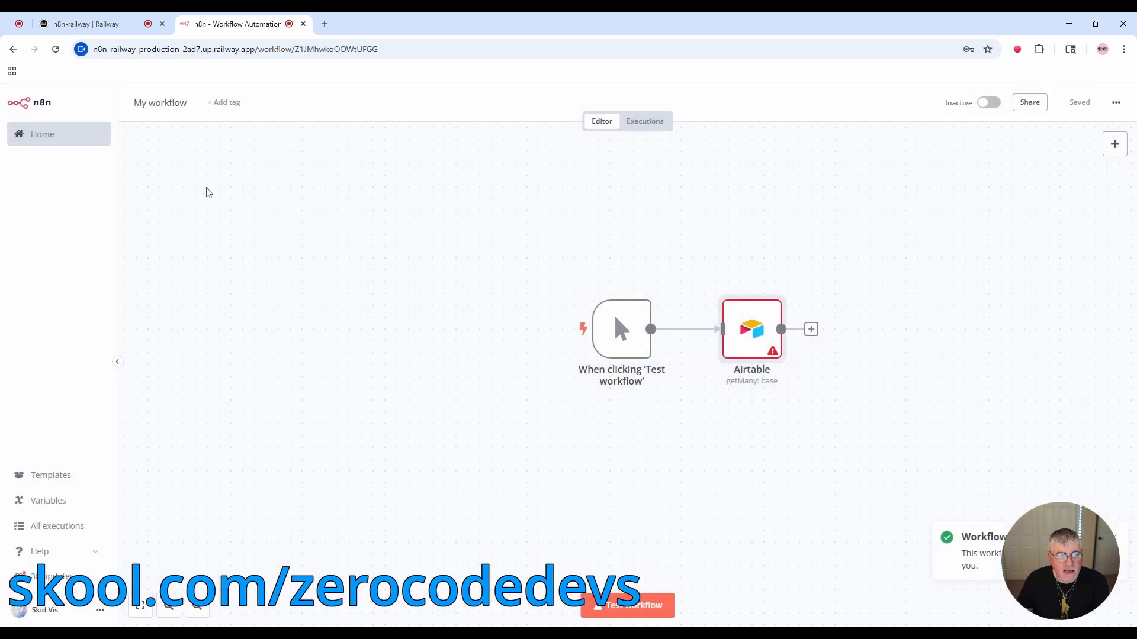
Copy the base part of the n8n instance's address, up to railway.app/, and open it in a new browser tab
{"action": "left_click_drag", "start_coordinate": [250, 50], "coordinate": [86, 52]}
{"action": "left_click_drag", "start_coordinate": [284, 51], "coordinate": [108, 55]}
{"action": "key", "text": "ctrl+c"}
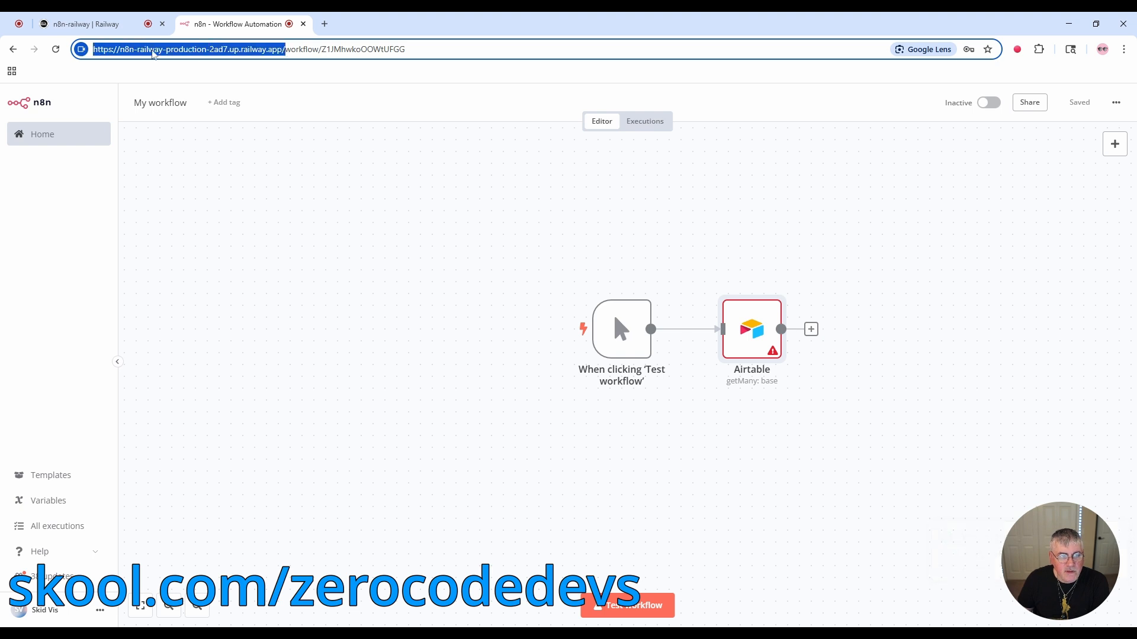
{"action": "left_click", "coordinate": [325, 24]}
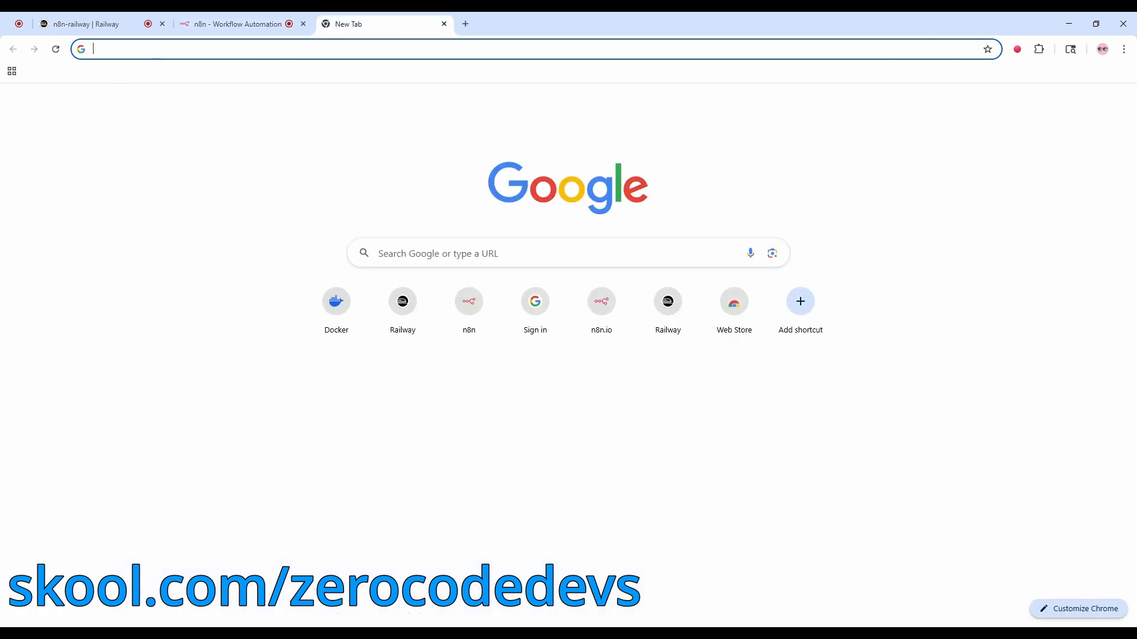
{"action": "key", "text": "ctrl+v"}
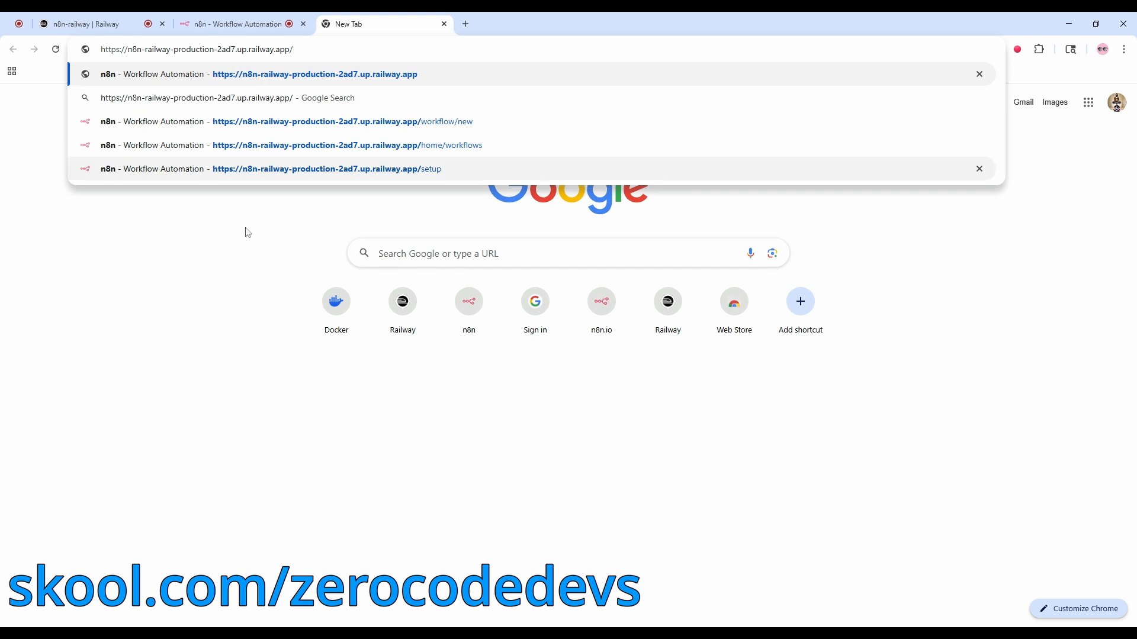
{"action": "key", "text": "Return"}
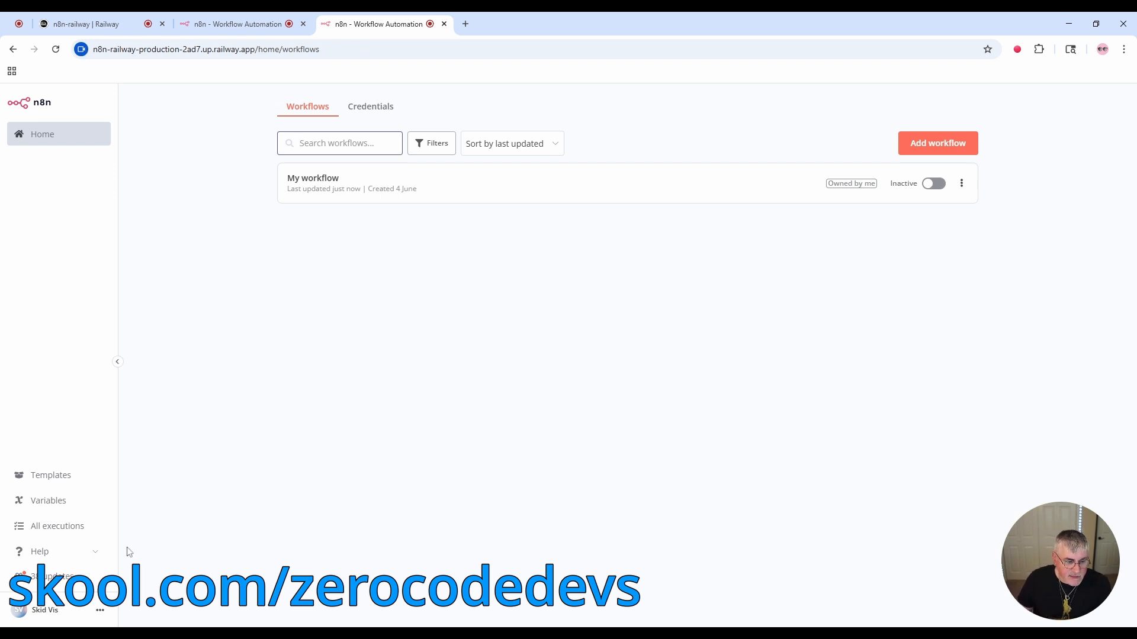
Check the list of available n8n version updates and close it
{"action": "left_click", "coordinate": [59, 582]}
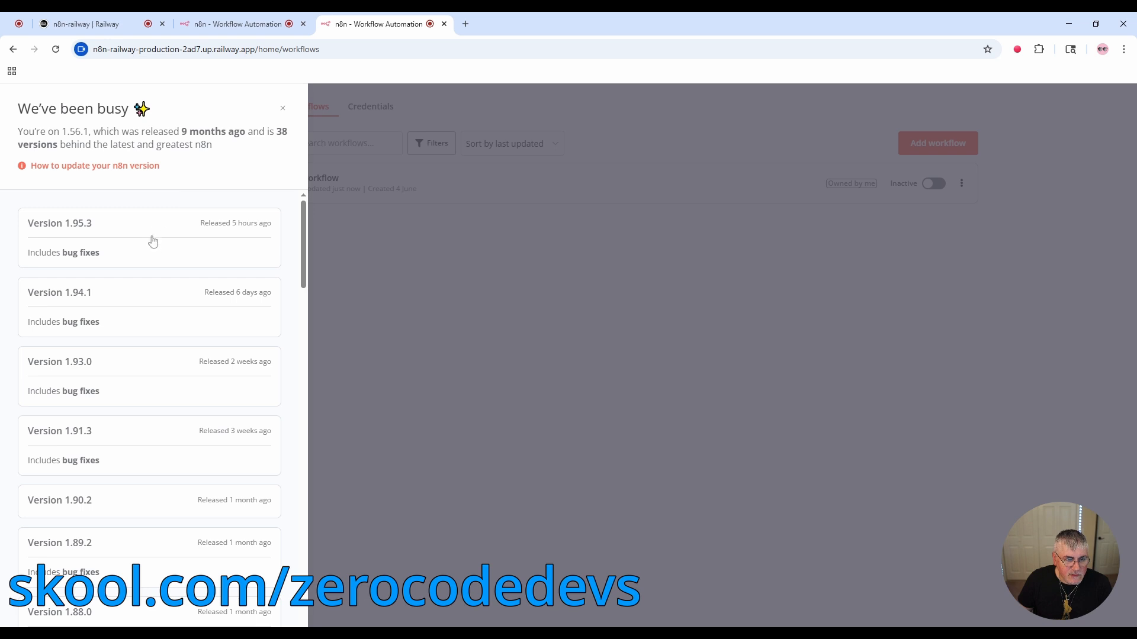
{"action": "scroll", "coordinate": [153, 241], "scroll_direction": "down", "scroll_amount": 4}
{"action": "left_click", "coordinate": [418, 358]}
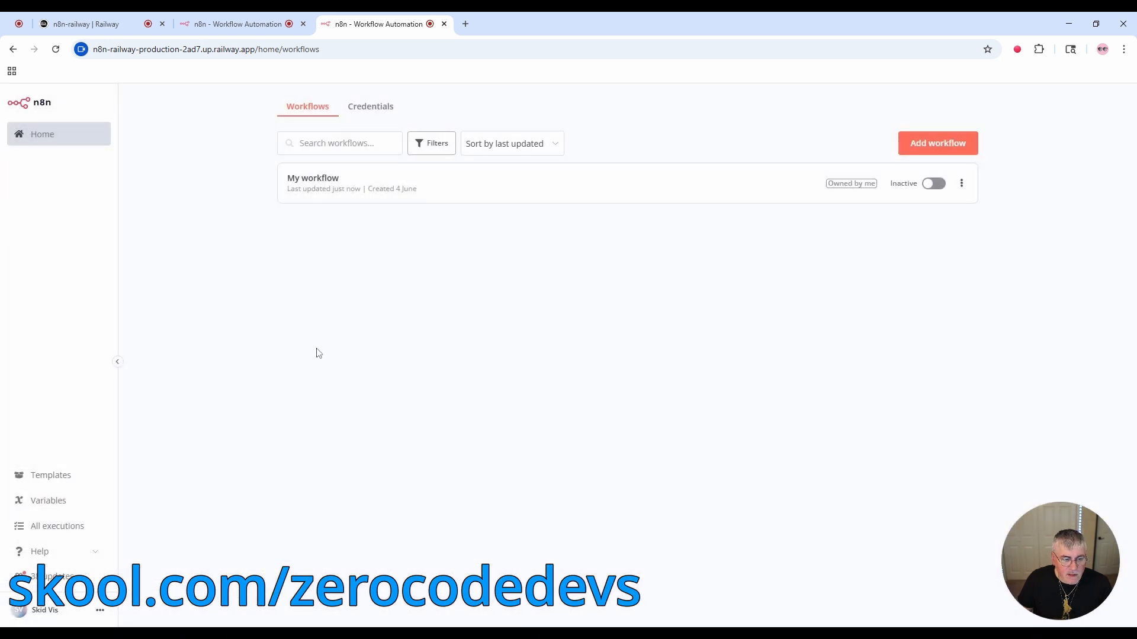